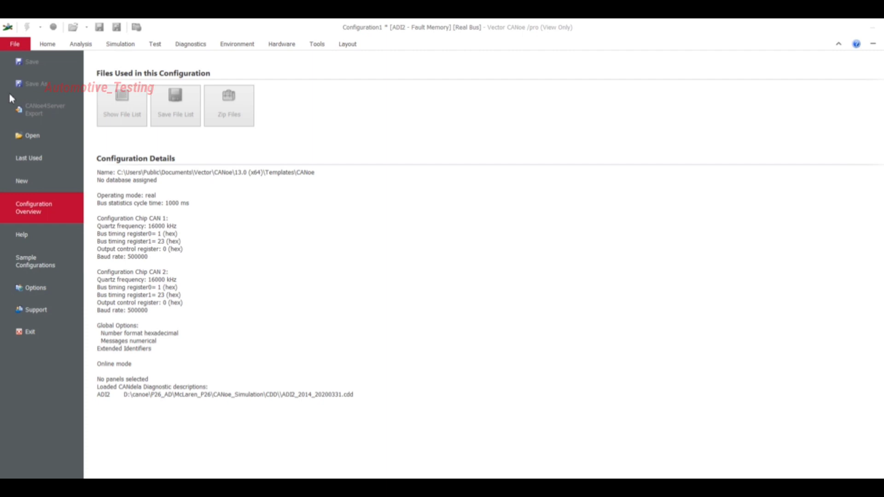
Leave the file options page and go back to the Configuration Overview.
{"action": "left_click", "coordinate": [15, 44]}
{"action": "left_click", "coordinate": [15, 44]}
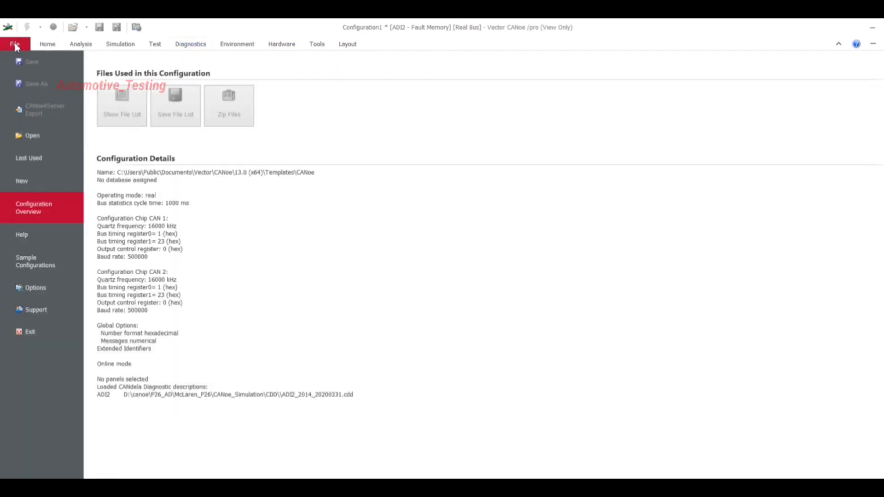
Browse the Available Templates and preview the CAN 500kBaud 1ch template details.
{"action": "left_click", "coordinate": [26, 182]}
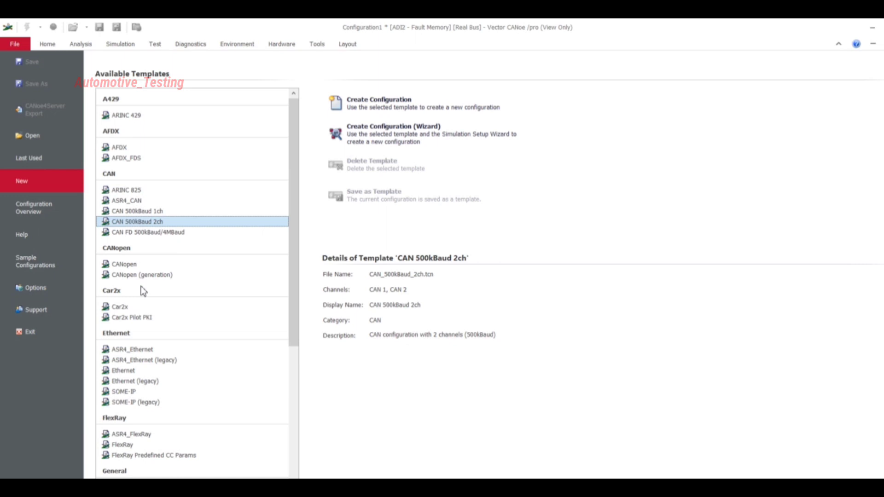
{"action": "scroll", "coordinate": [146, 329], "scroll_direction": "down", "scroll_amount": 3}
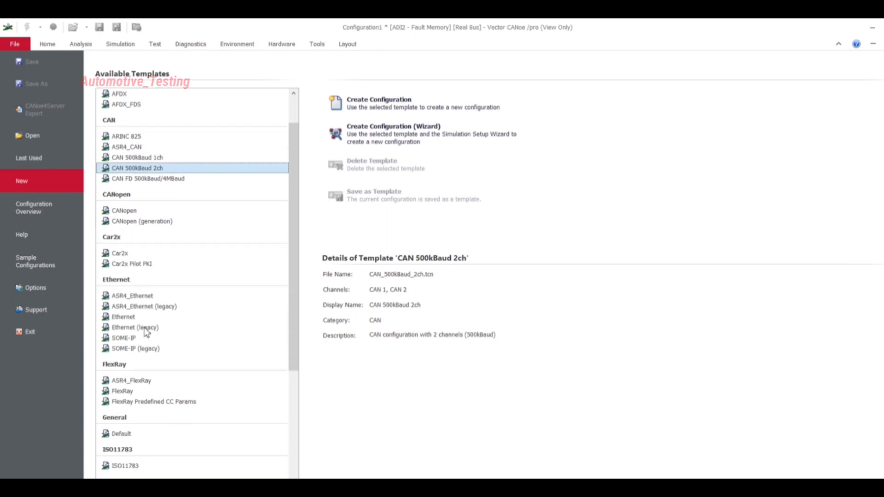
{"action": "scroll", "coordinate": [143, 433], "scroll_direction": "up", "scroll_amount": 3}
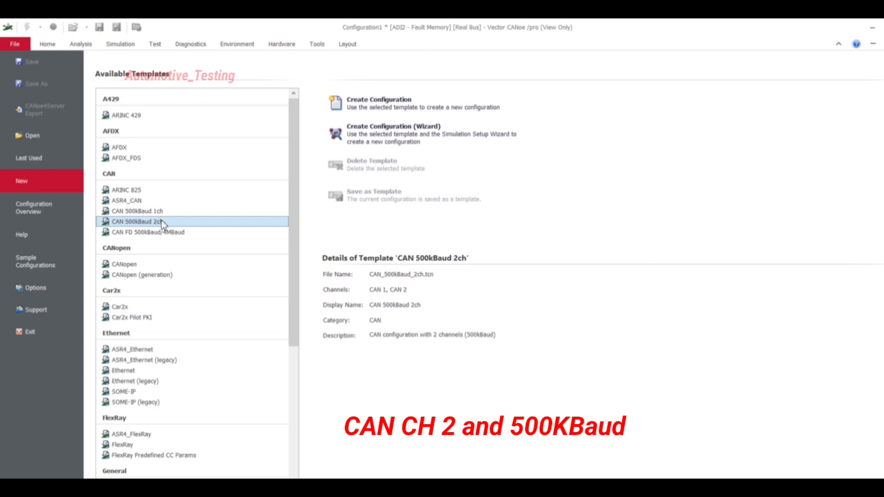
{"action": "left_click", "coordinate": [130, 212]}
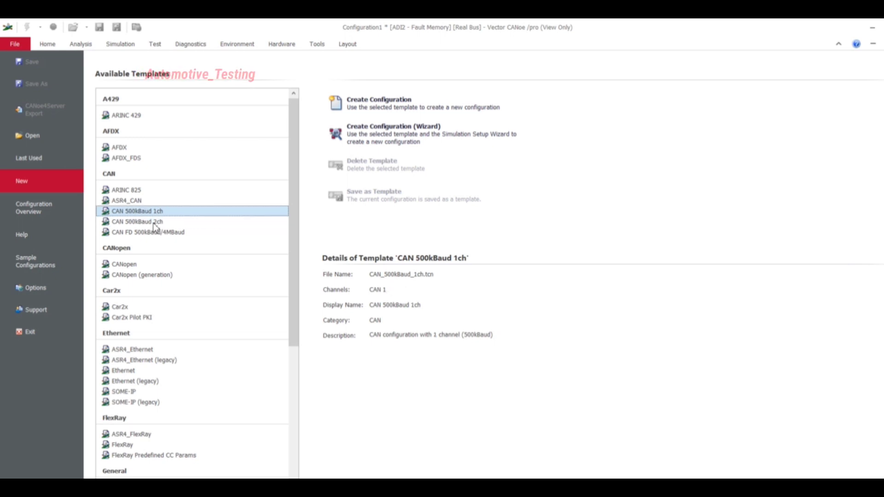
Select the CAN 500kBaud 2ch template and review its description.
{"action": "left_click", "coordinate": [150, 223]}
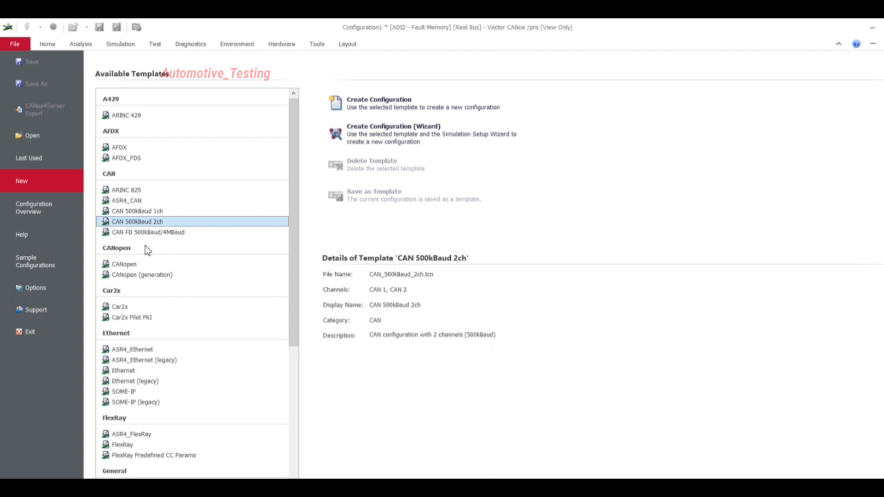
{"action": "scroll", "coordinate": [145, 306], "scroll_direction": "down", "scroll_amount": 1}
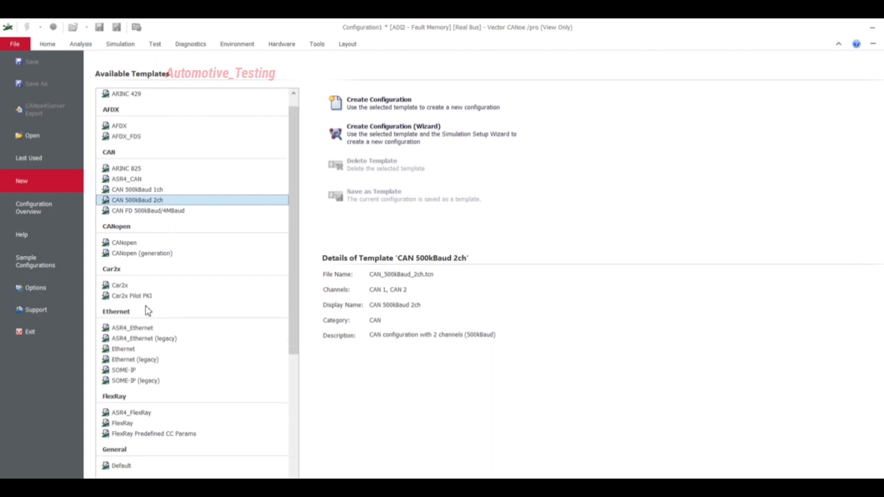
{"action": "scroll", "coordinate": [146, 306], "scroll_direction": "up", "scroll_amount": 1}
{"action": "scroll", "coordinate": [148, 382], "scroll_direction": "down", "scroll_amount": 2}
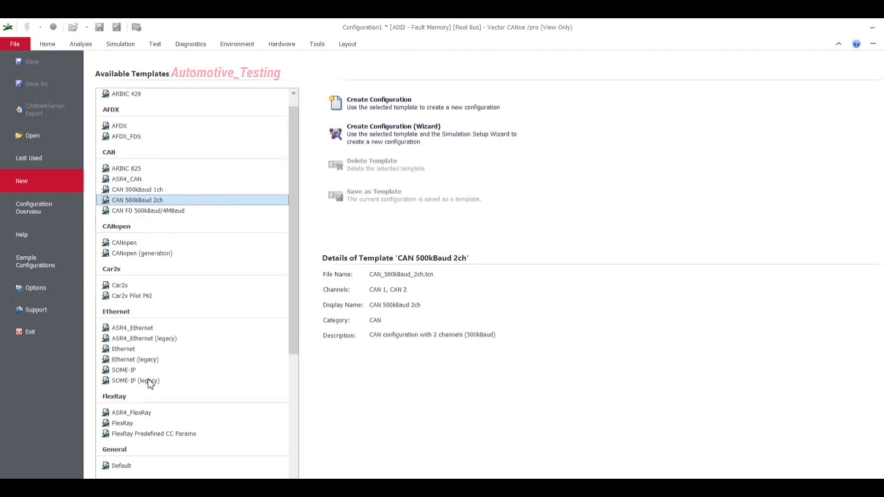
{"action": "scroll", "coordinate": [150, 385], "scroll_direction": "up", "scroll_amount": 2}
{"action": "left_click", "coordinate": [386, 101]}
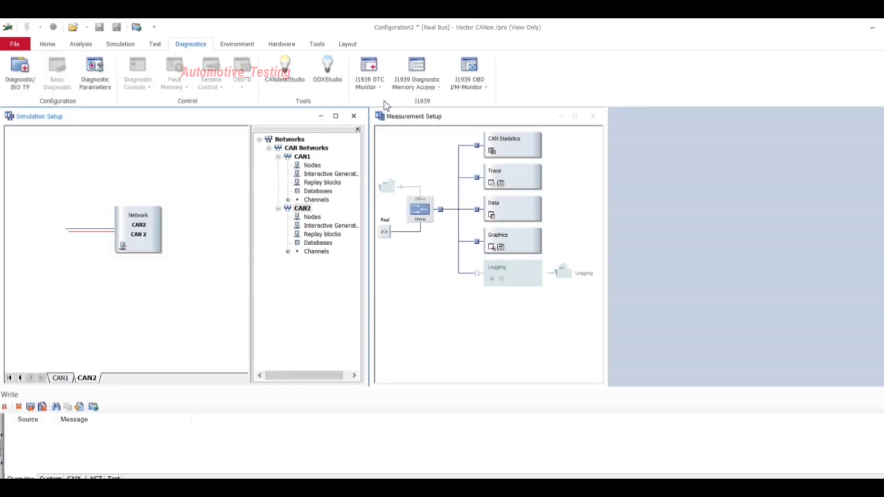
{"action": "left_click", "coordinate": [68, 378]}
{"action": "left_click", "coordinate": [85, 379]}
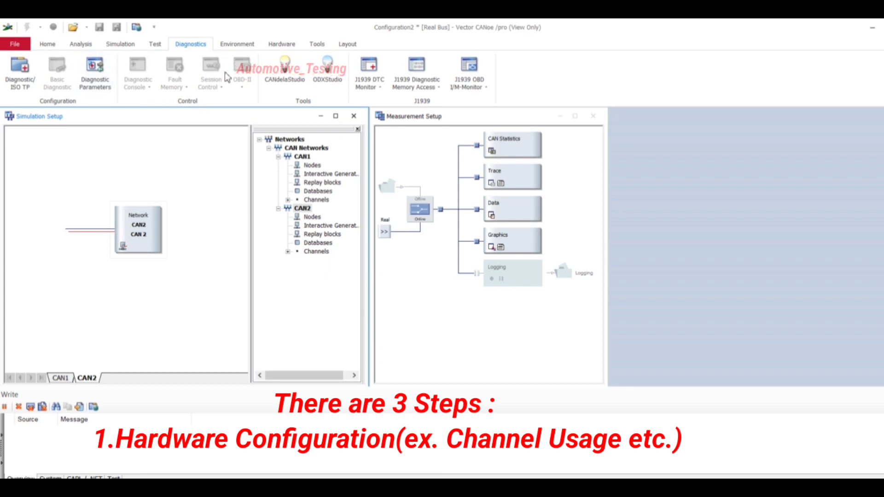
Confirm in Channel Usage that the configuration uses 2 CAN channels, then accept.
{"action": "left_click", "coordinate": [281, 44]}
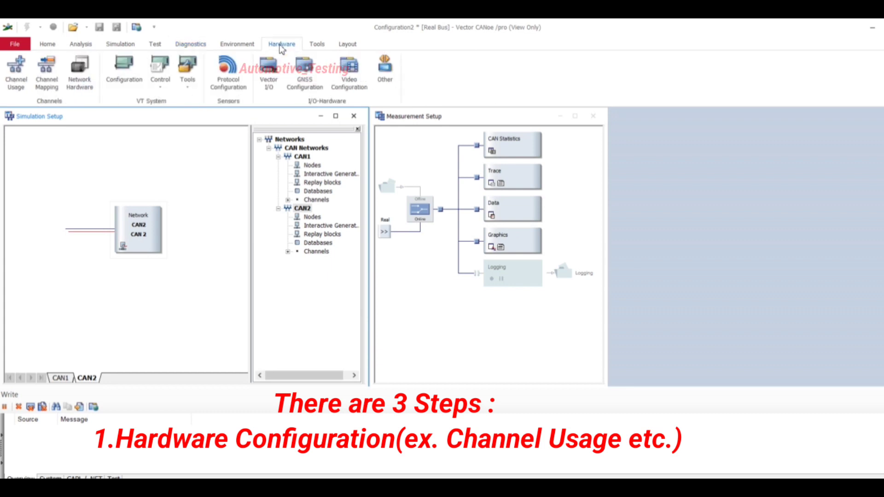
{"action": "left_click", "coordinate": [17, 79]}
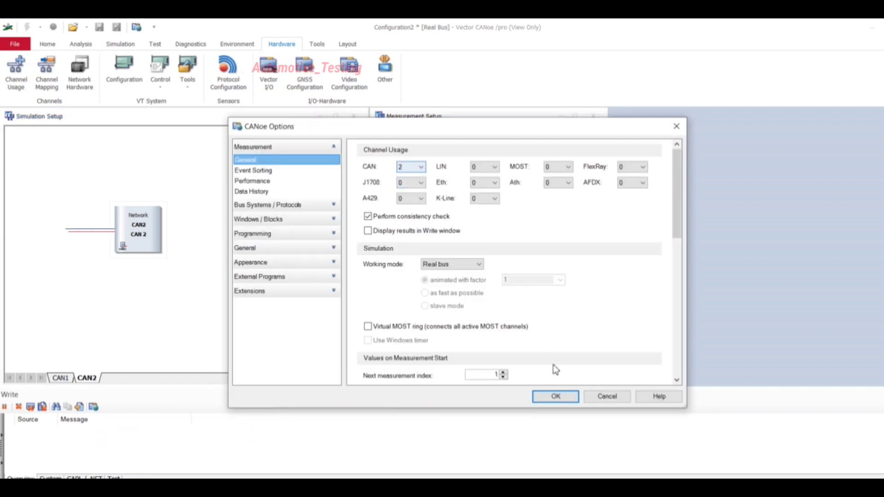
{"action": "left_click", "coordinate": [555, 397]}
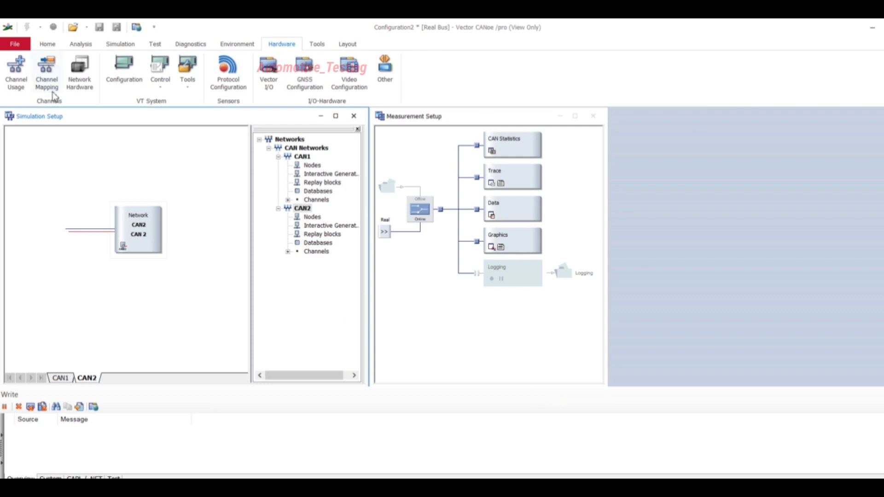
{"action": "left_click", "coordinate": [47, 75]}
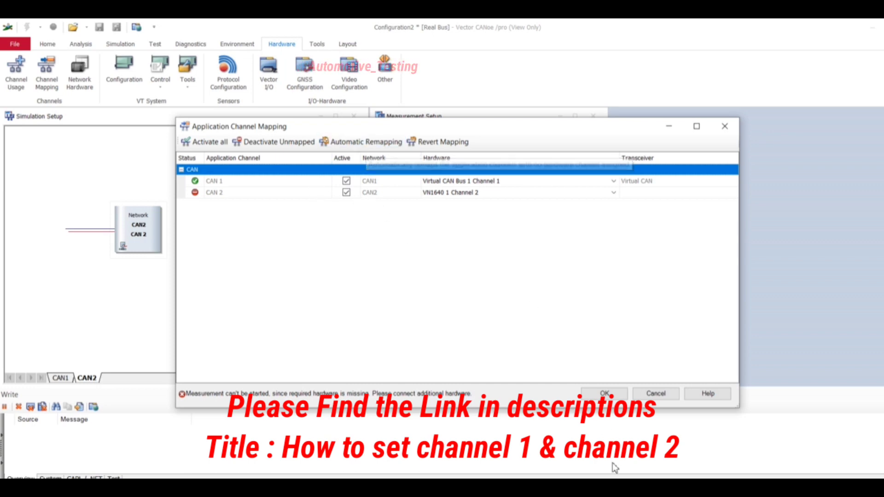
{"action": "left_click", "coordinate": [606, 396]}
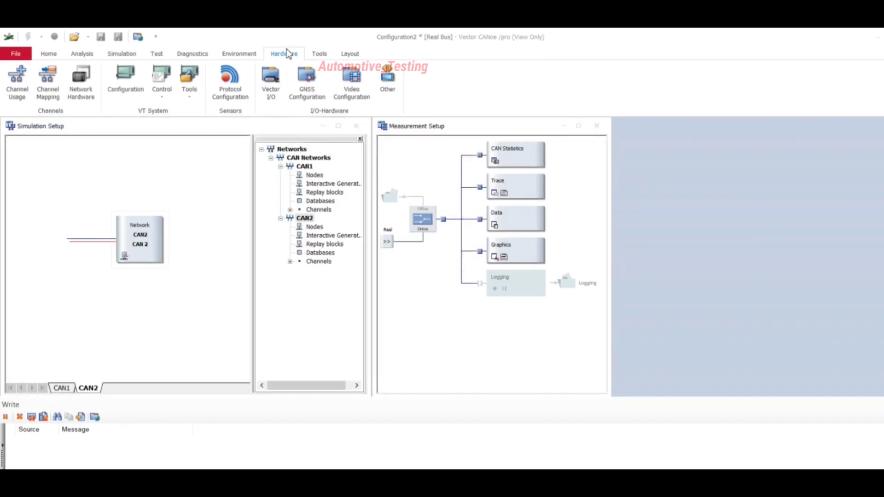
Review CAN 1 and CAN 2 baud rates in Network Hardware and launch Vector Hardware Config.
{"action": "left_click", "coordinate": [81, 76]}
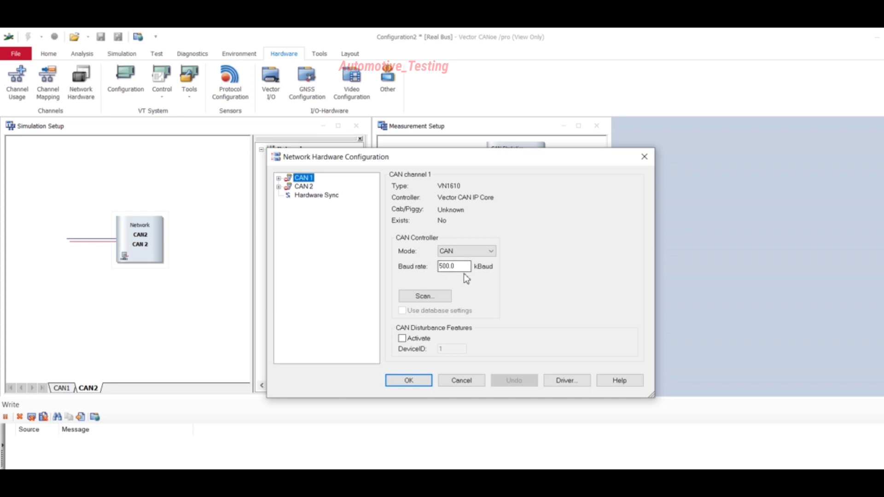
{"action": "left_click", "coordinate": [306, 187]}
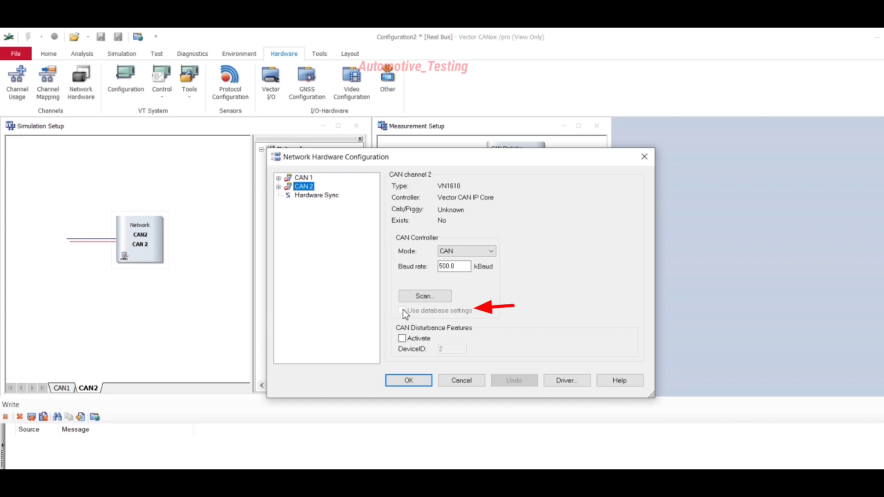
{"action": "left_click", "coordinate": [298, 179]}
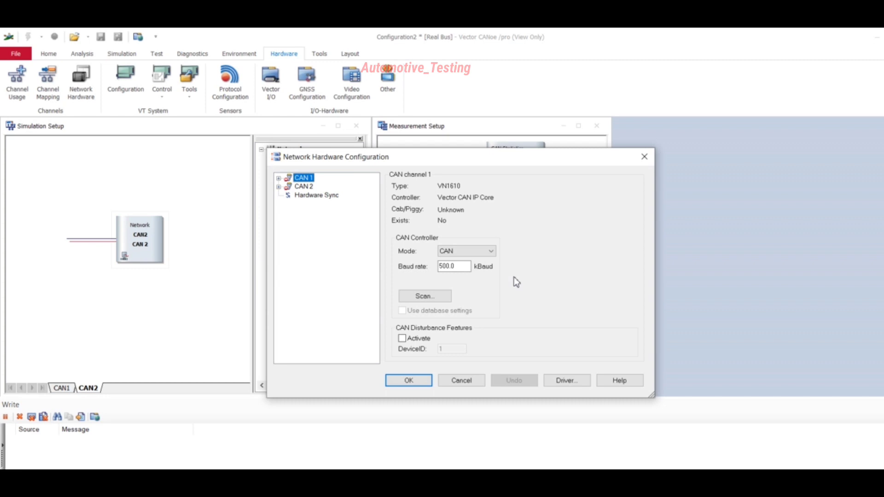
{"action": "left_click", "coordinate": [570, 380]}
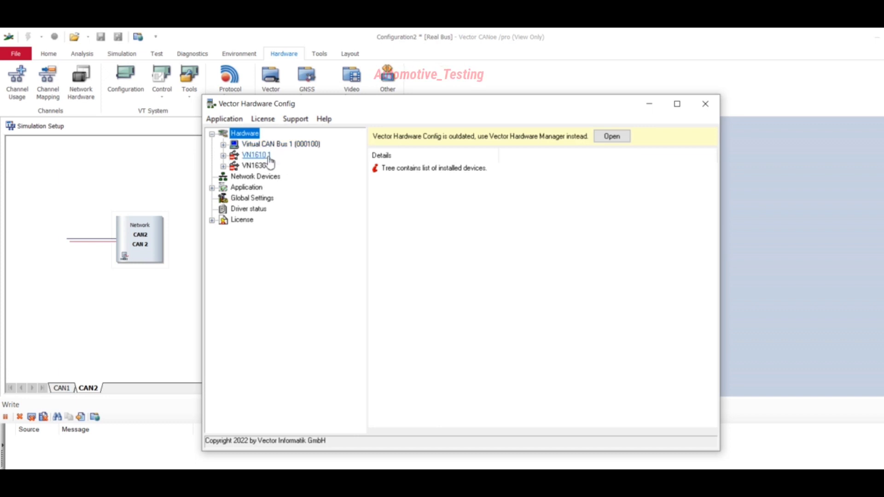
Remove the existing CANoe CAN 1 and CAN 2 assignments from VN1610 Channels 1 and 2.
{"action": "left_click", "coordinate": [224, 156]}
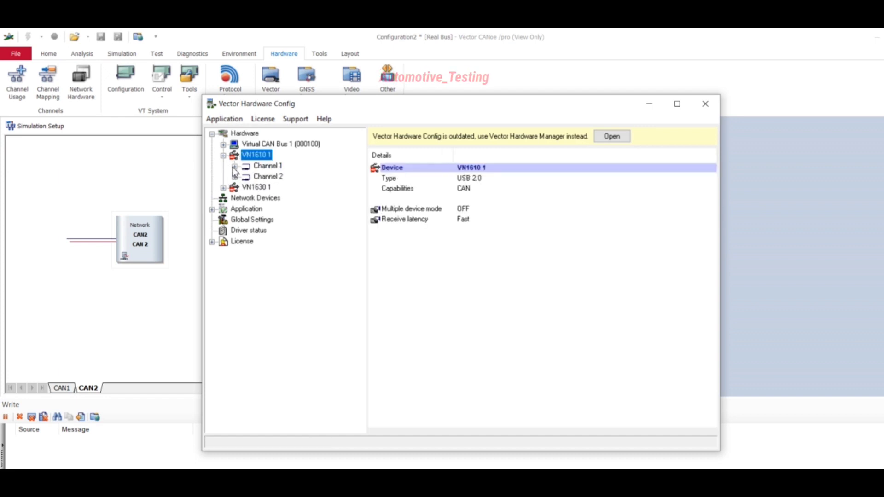
{"action": "left_click", "coordinate": [234, 167]}
{"action": "right_click", "coordinate": [275, 175]}
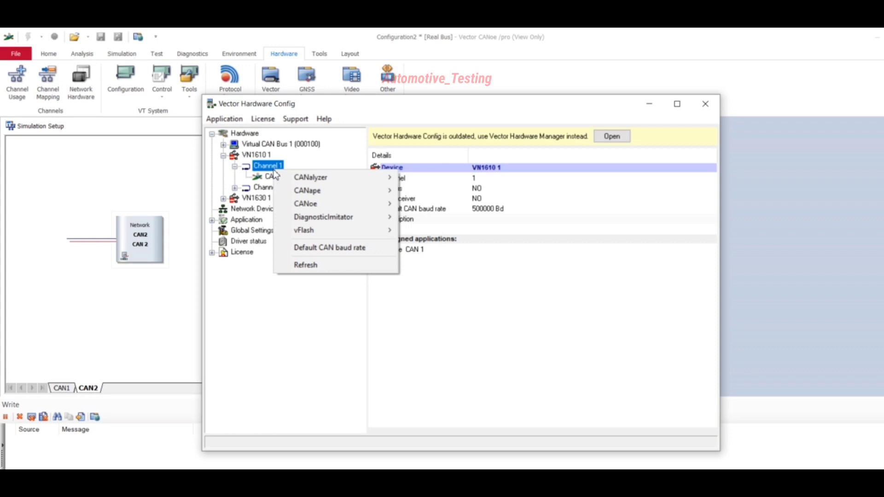
{"action": "left_click", "coordinate": [307, 265]}
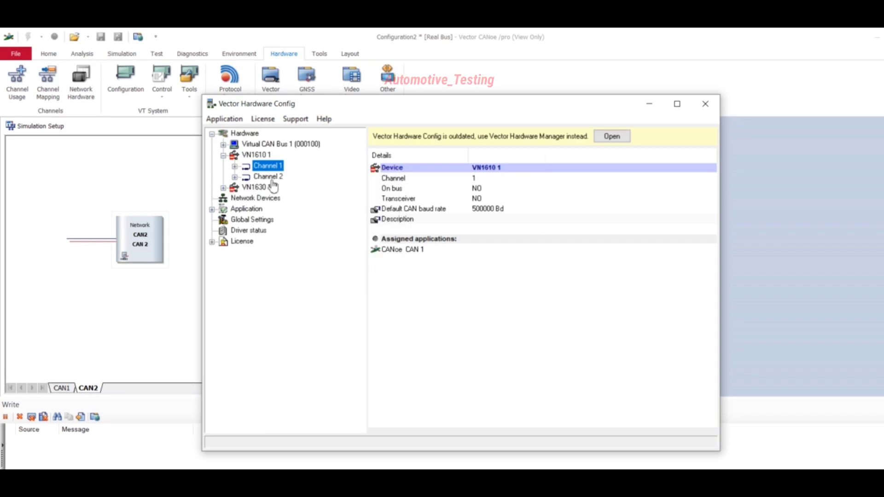
{"action": "left_click", "coordinate": [235, 166]}
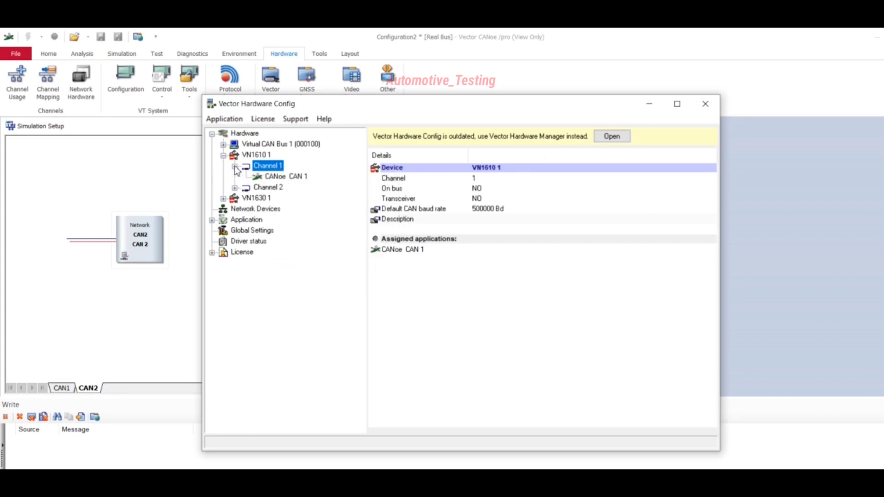
{"action": "left_click", "coordinate": [285, 178]}
{"action": "right_click", "coordinate": [285, 179]}
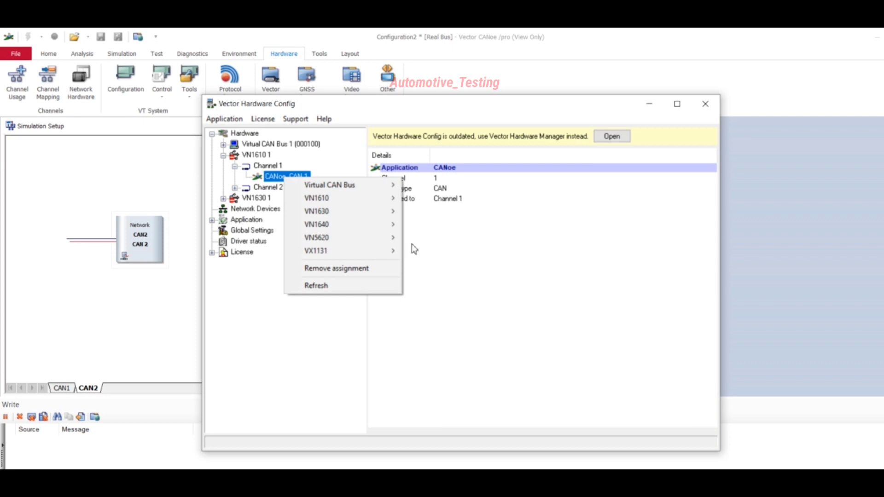
{"action": "left_click", "coordinate": [392, 268]}
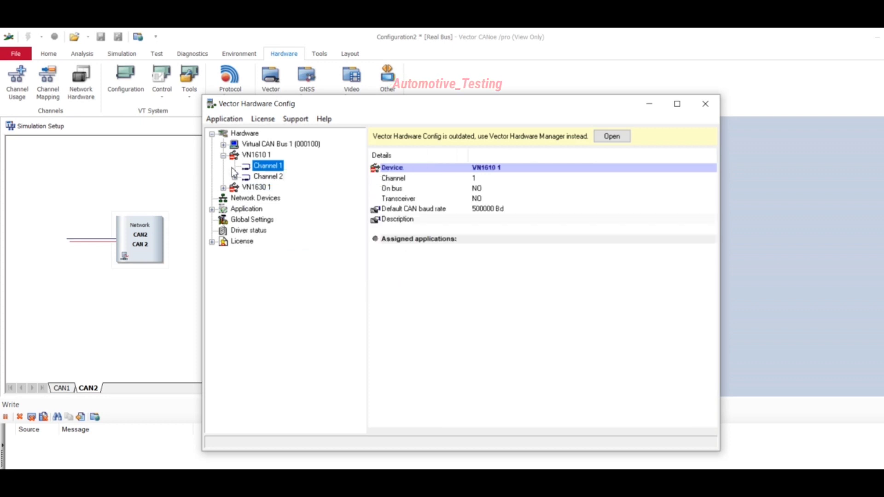
{"action": "left_click", "coordinate": [236, 176]}
{"action": "right_click", "coordinate": [286, 195]}
{"action": "left_click", "coordinate": [322, 272]}
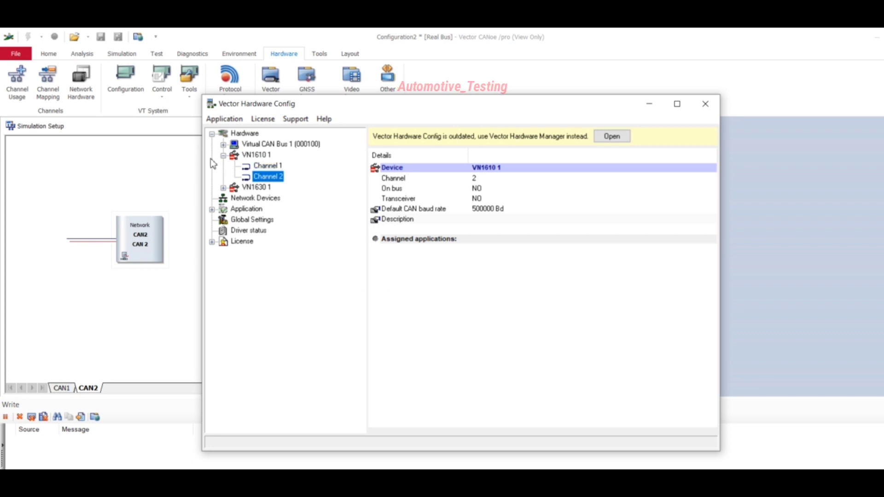
Assign VN1610 Channel 1 to CANoe CAN 1.
{"action": "left_click", "coordinate": [261, 168]}
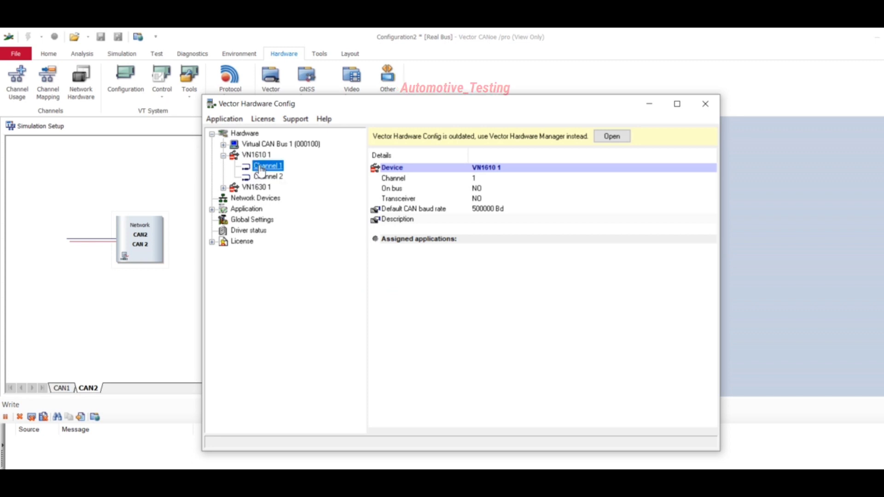
{"action": "right_click", "coordinate": [260, 172]}
{"action": "mouse_move", "coordinate": [319, 204]}
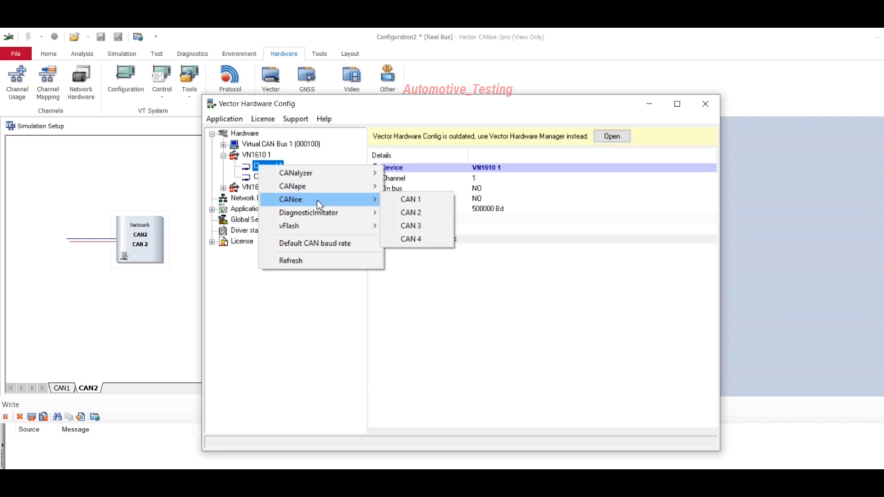
{"action": "mouse_move", "coordinate": [311, 175]}
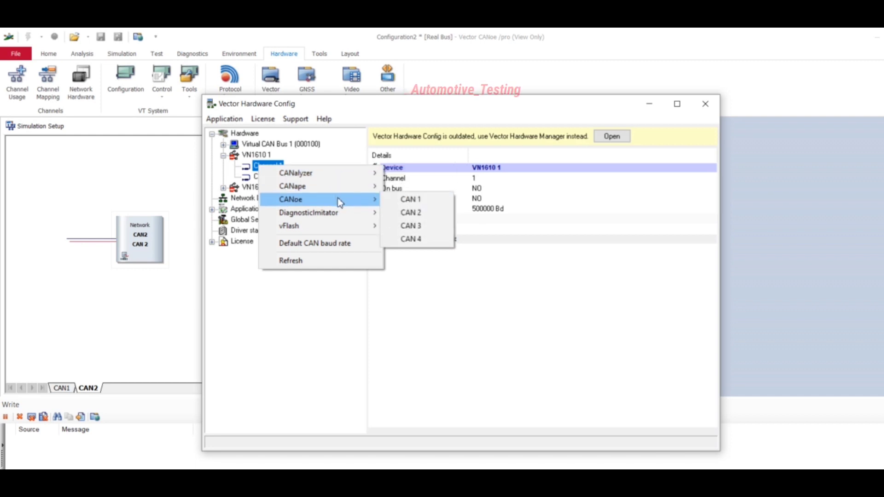
{"action": "left_click", "coordinate": [407, 197]}
Assign VN1610 Channel 2 to CANoe CAN 2 and check the new assignment.
{"action": "left_click", "coordinate": [267, 189]}
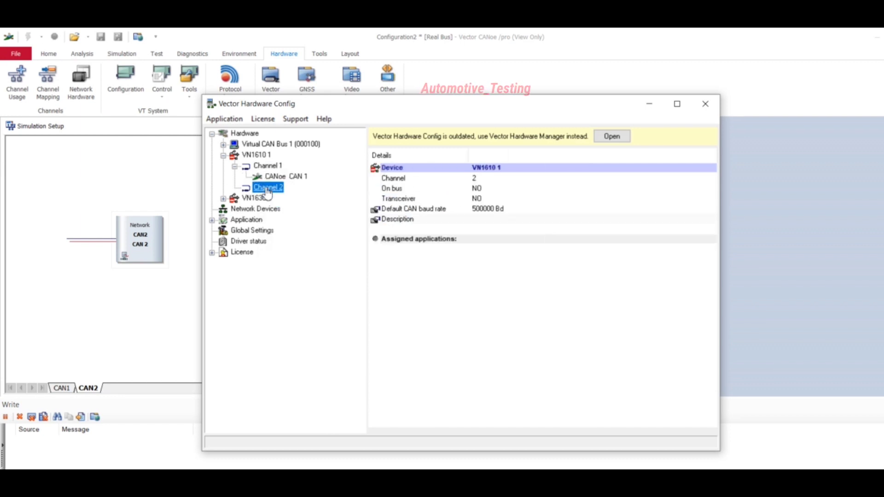
{"action": "right_click", "coordinate": [267, 189]}
{"action": "mouse_move", "coordinate": [367, 227]}
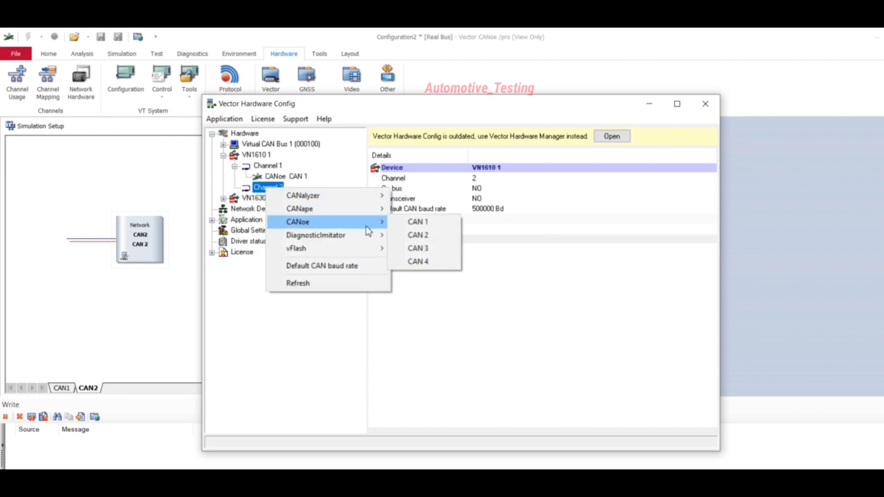
{"action": "left_click", "coordinate": [418, 236]}
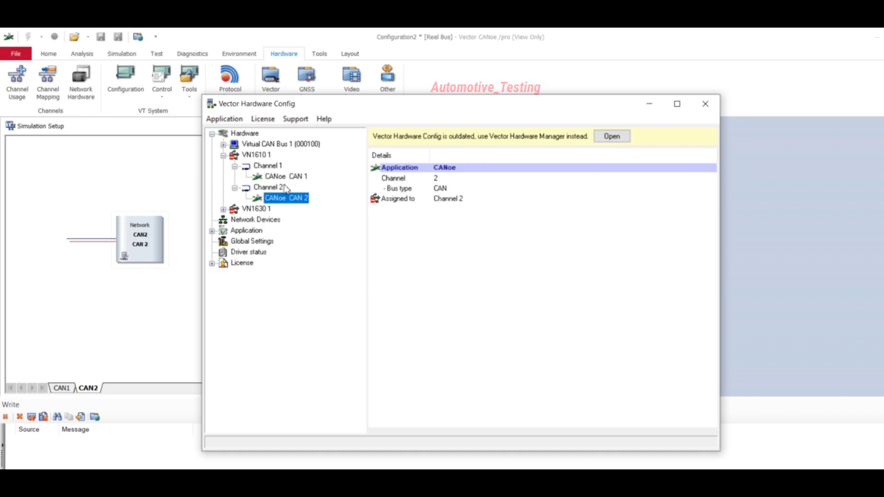
{"action": "left_click", "coordinate": [301, 198]}
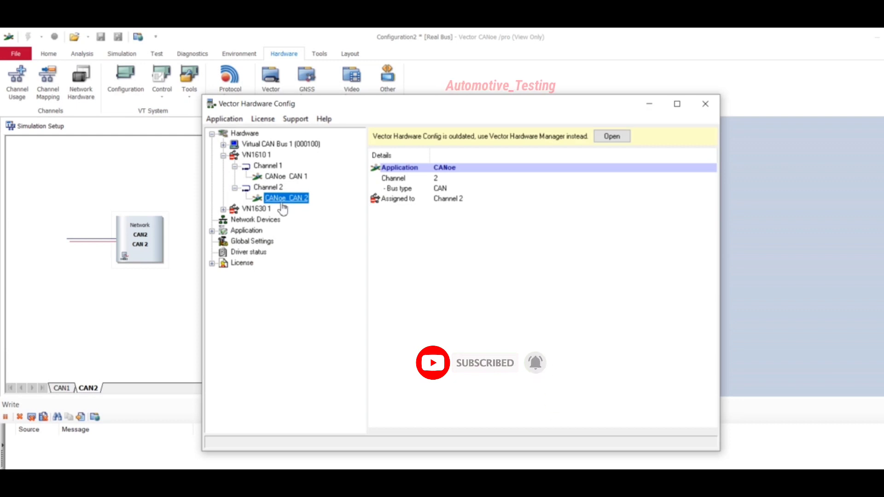
{"action": "right_click", "coordinate": [283, 208]}
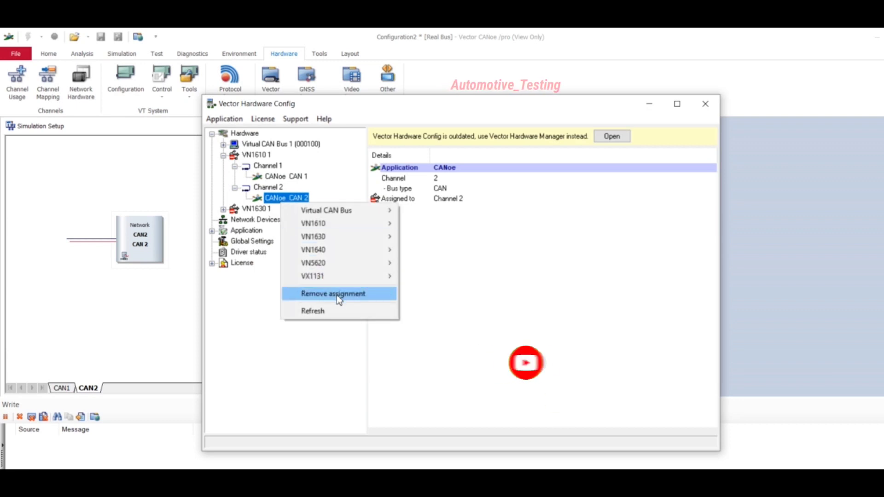
{"action": "left_click", "coordinate": [427, 262]}
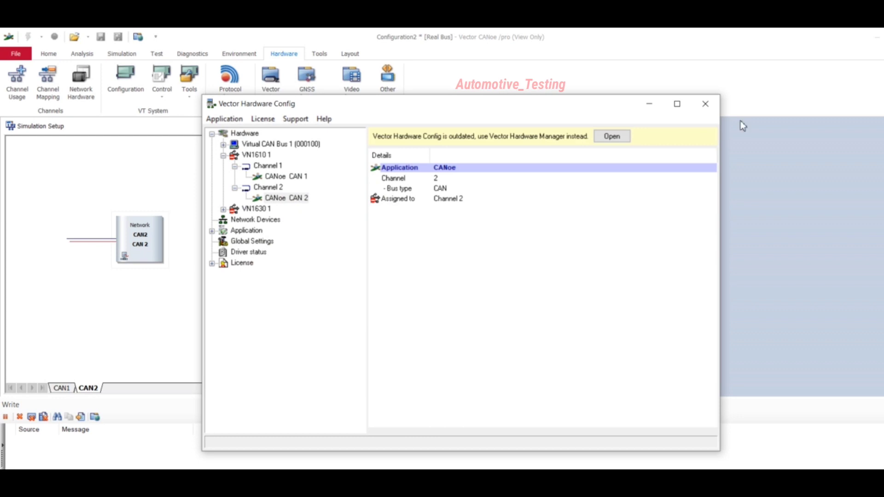
Return to CANoe, confirm CAN 1 and CAN 2 use the VN1610 at 500 kBaud, and accept.
{"action": "left_click", "coordinate": [706, 104]}
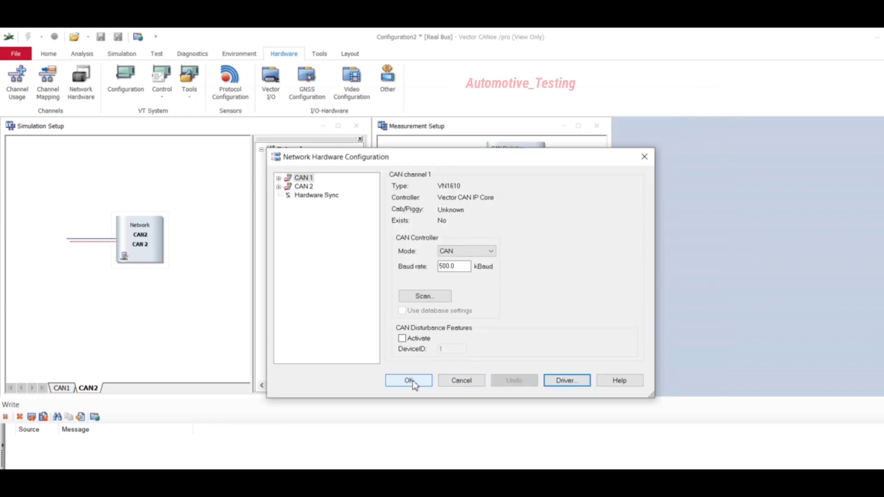
{"action": "left_click", "coordinate": [303, 187]}
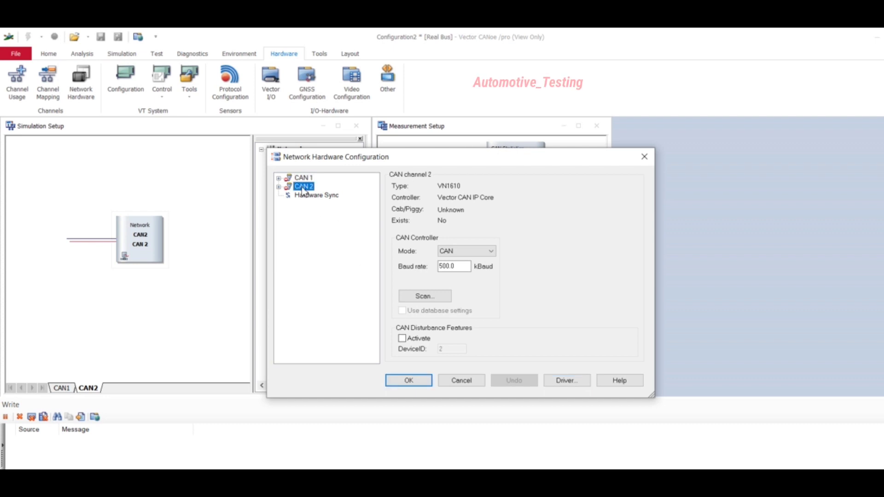
{"action": "left_click", "coordinate": [409, 382]}
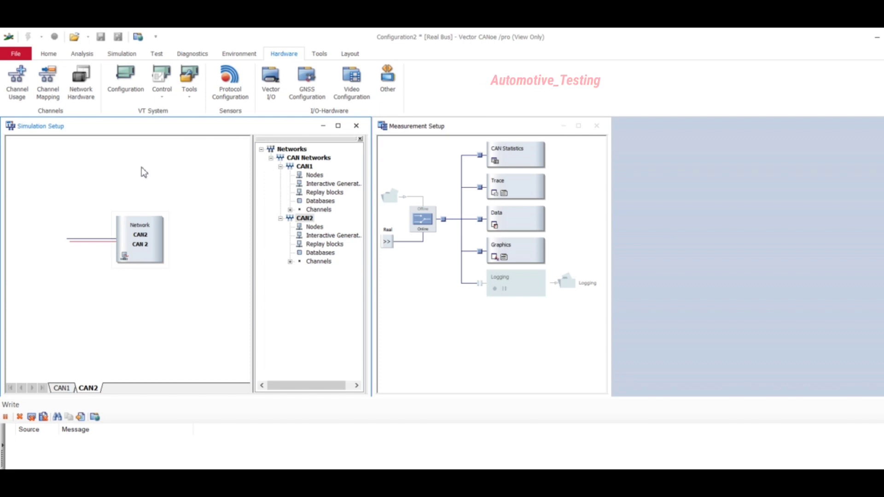
Insert a CAN IG Interactive Generator block on the CAN2 network line in Simulation Setup.
{"action": "left_click", "coordinate": [133, 55]}
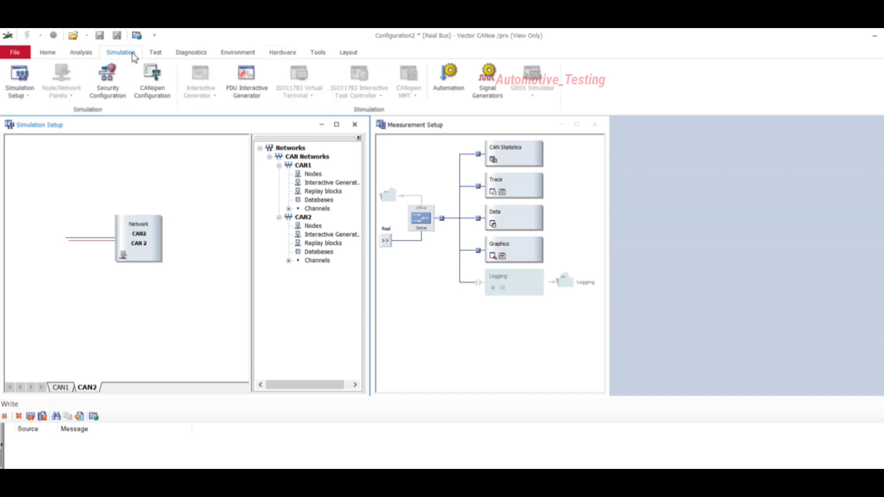
{"action": "left_click", "coordinate": [19, 73]}
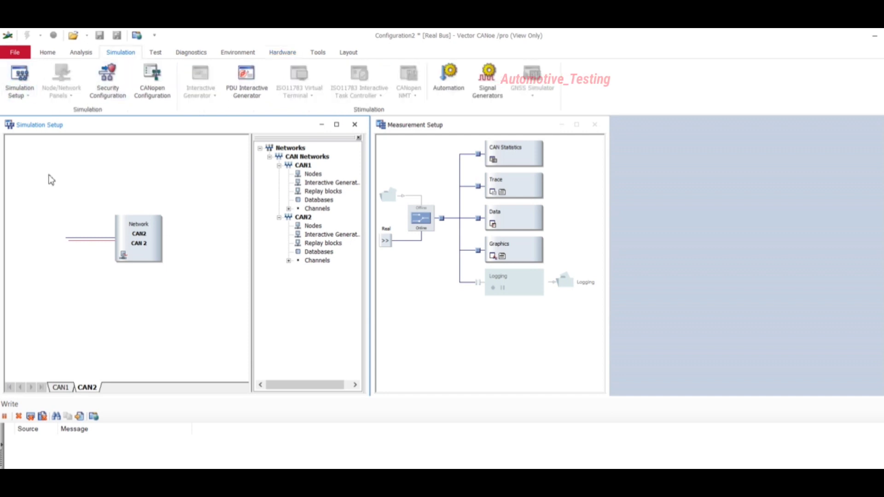
{"action": "right_click", "coordinate": [77, 239]}
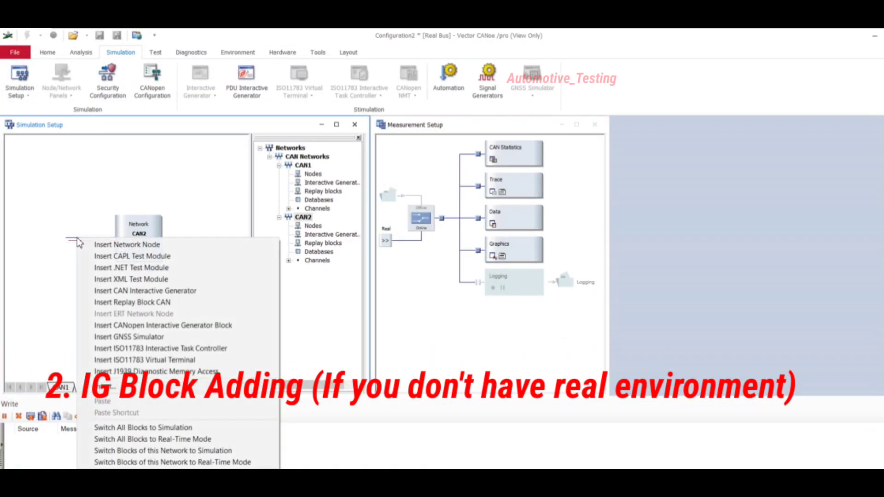
{"action": "left_click", "coordinate": [120, 293]}
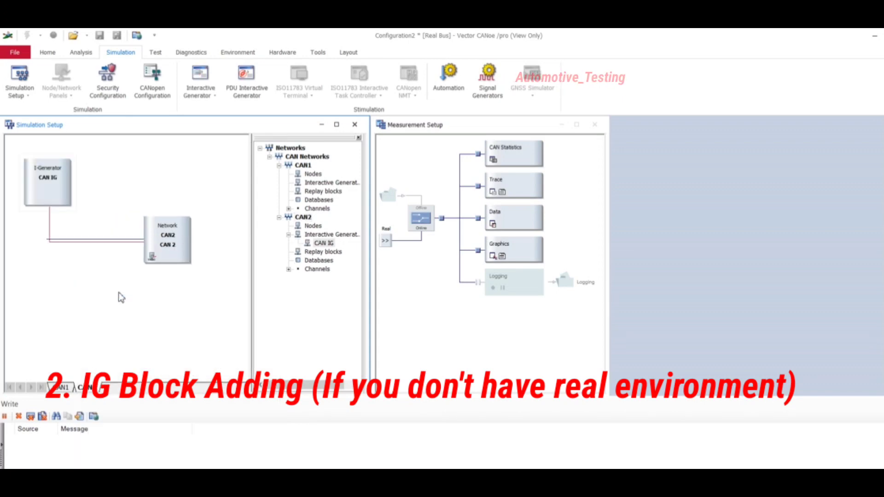
{"action": "right_click", "coordinate": [46, 187]}
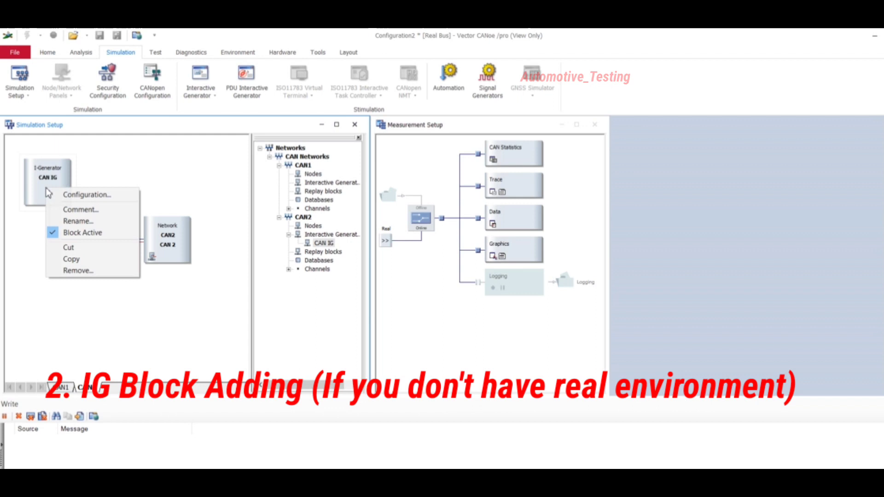
{"action": "left_click", "coordinate": [16, 232]}
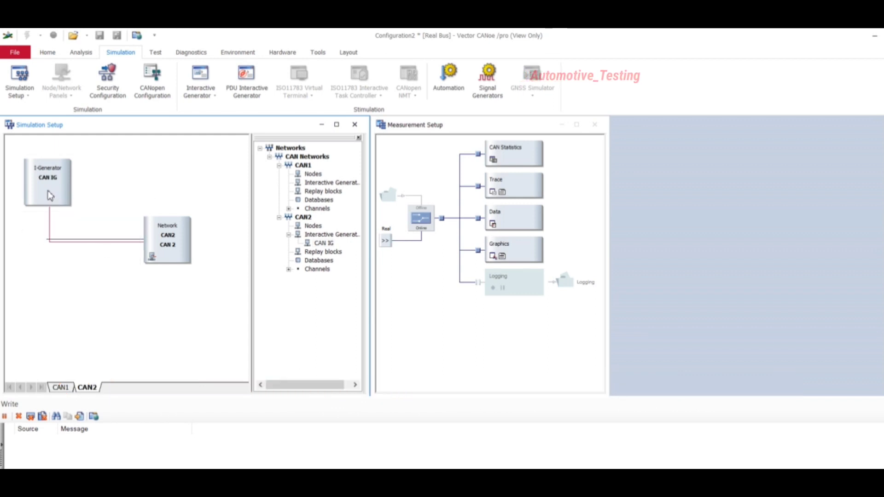
{"action": "left_click", "coordinate": [191, 53]}
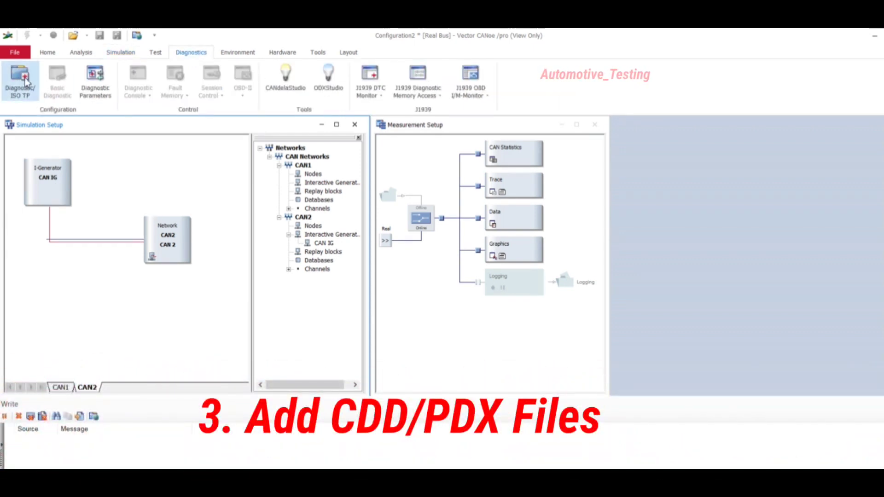
{"action": "left_click", "coordinate": [21, 81]}
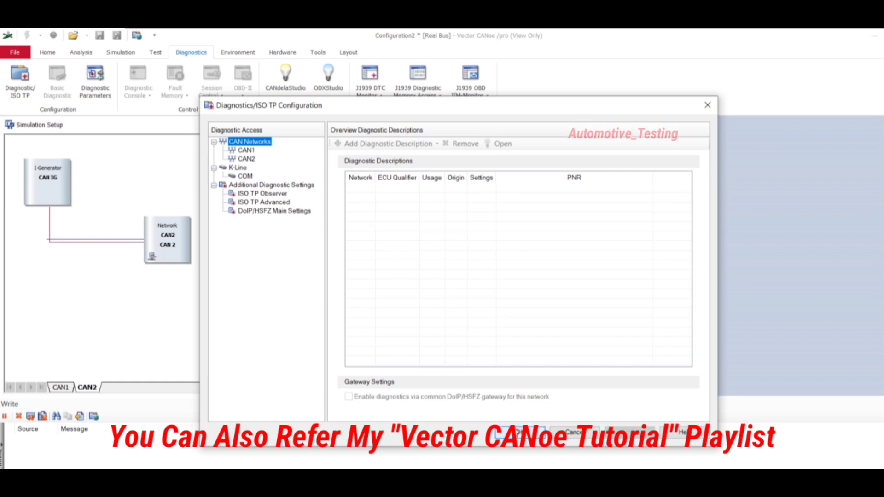
{"action": "left_click", "coordinate": [520, 433]}
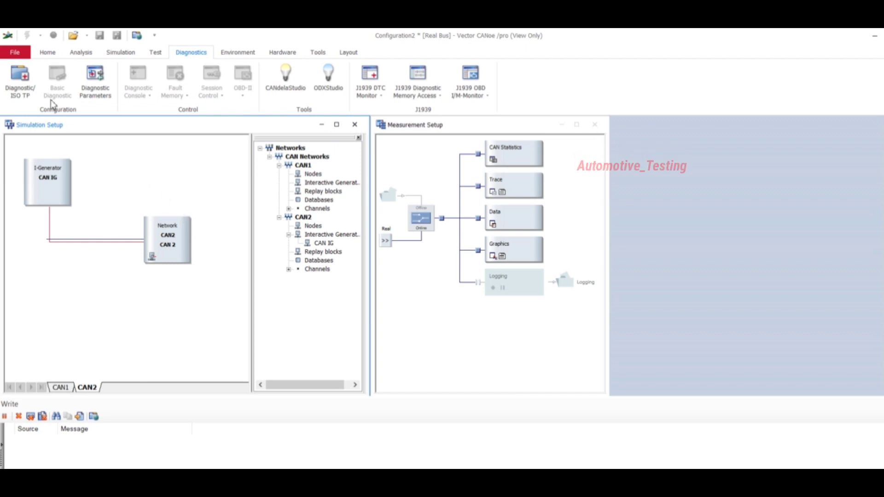
{"action": "left_click", "coordinate": [18, 56]}
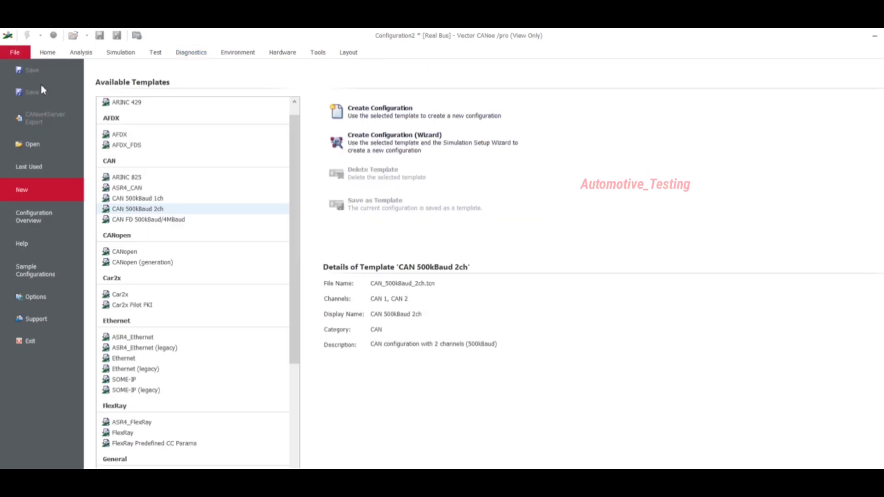
{"action": "left_click", "coordinate": [18, 54]}
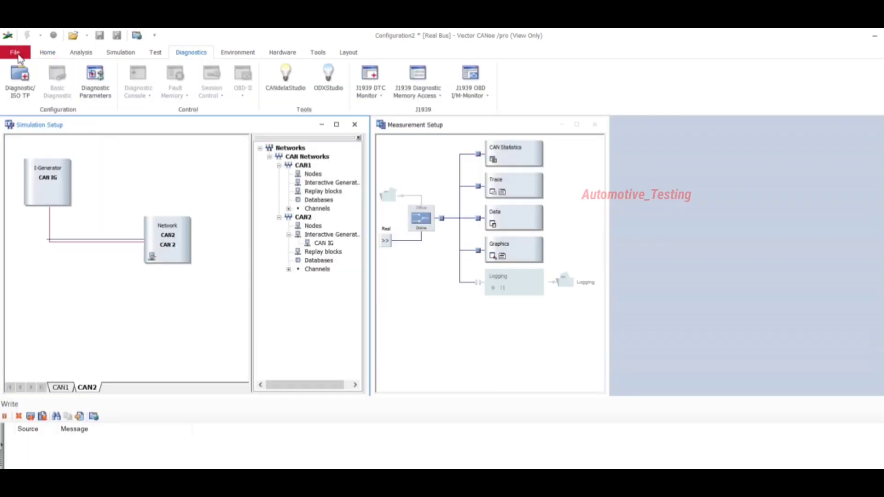